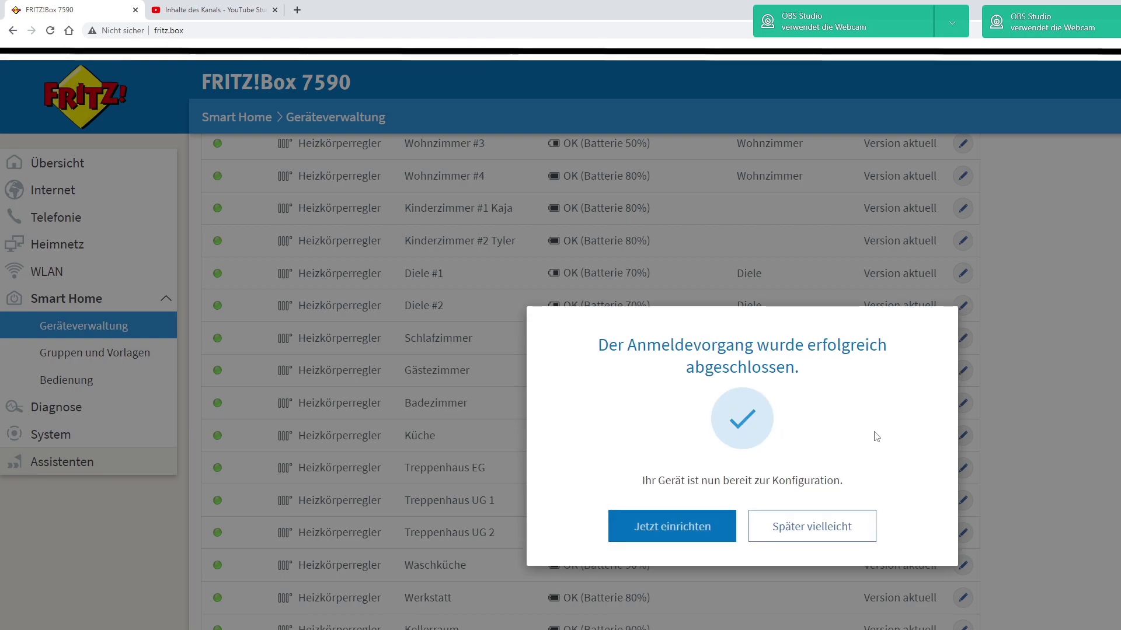
Start configuring the newly registered radiator controller and check its name, "Treppenhaus UG 2", in the general settings.
left_click(695, 535)
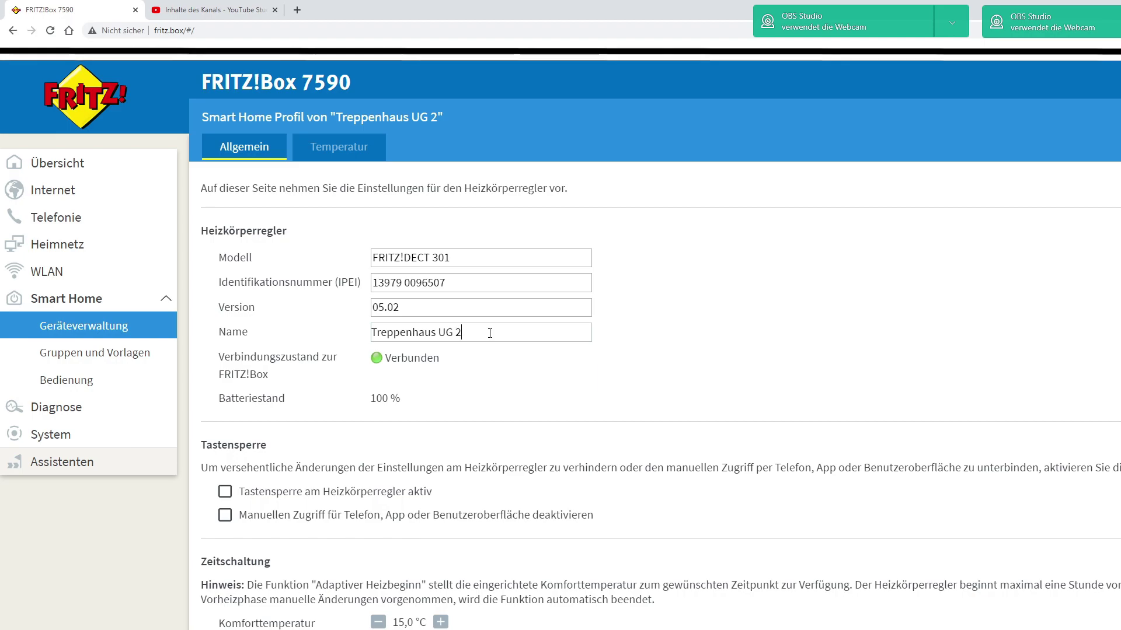
left_click_drag(489, 332, 300, 331)
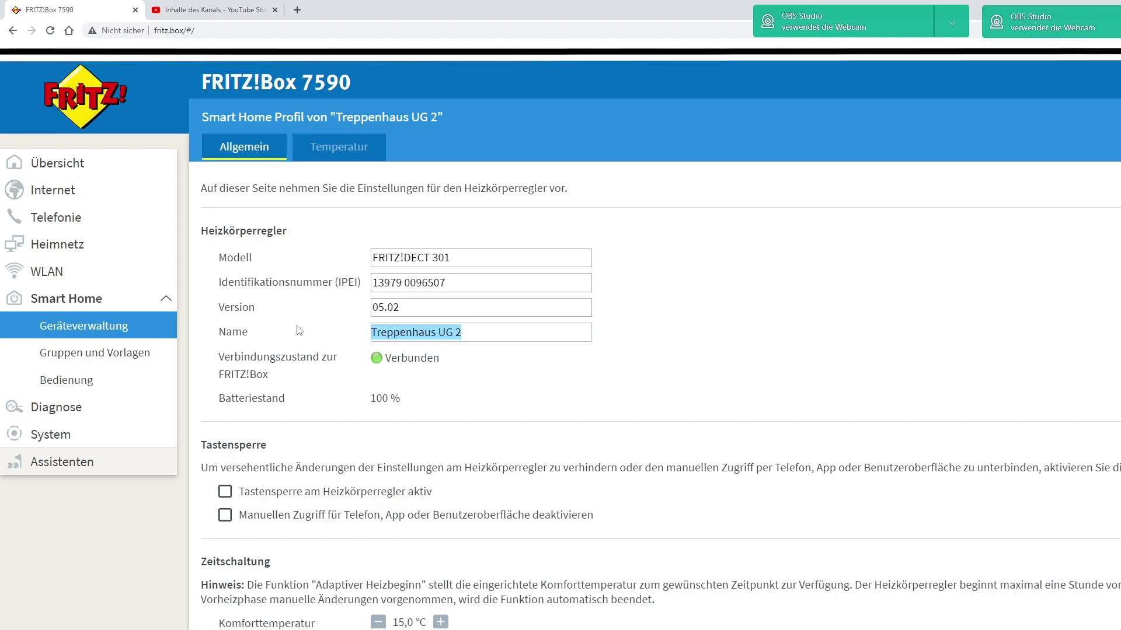
left_click(538, 309)
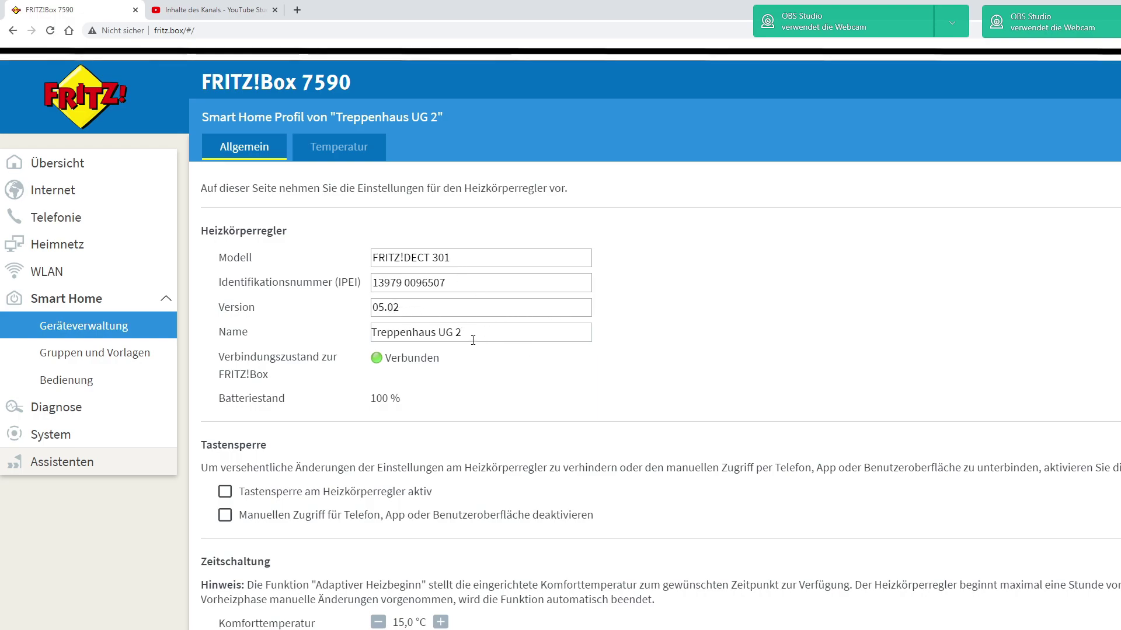
left_click_drag(483, 336, 275, 325)
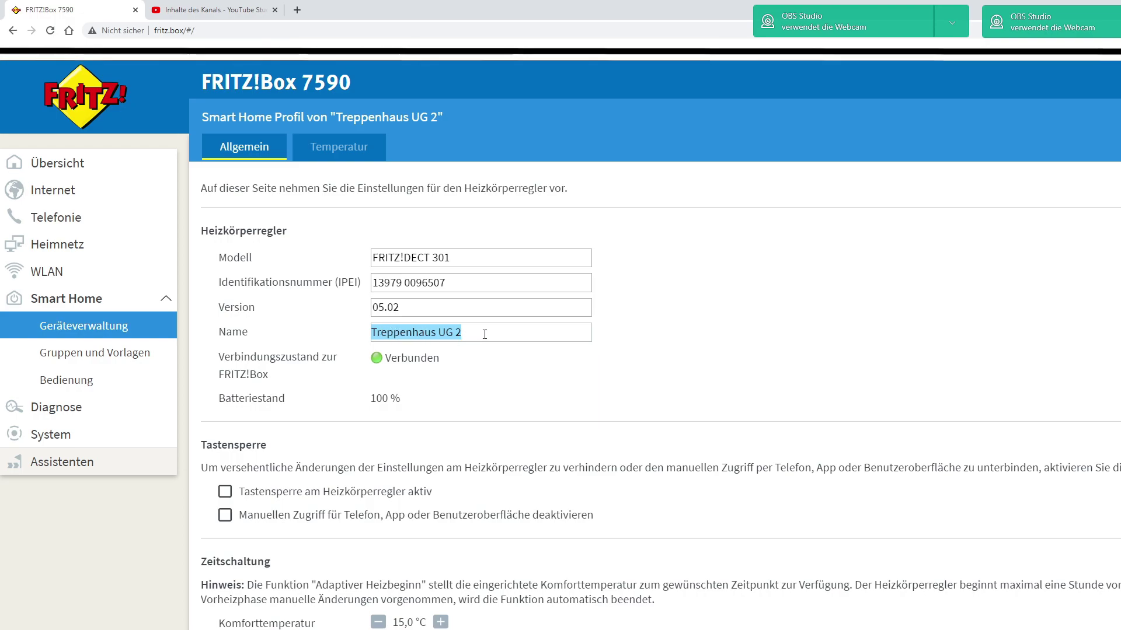
Set the controller's comfort temperature (Komforttemperatur) to 22.0 °C and its setback temperature (Absenktemperatur) to 18.0 °C.
scroll(648, 421, "down", 3)
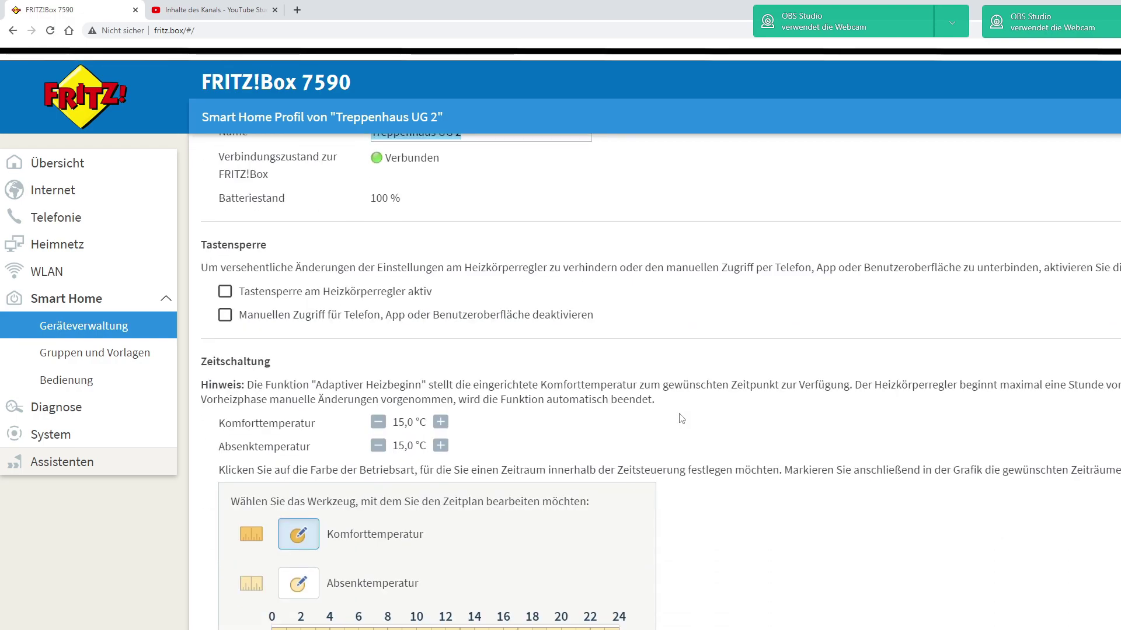
scroll(681, 419, "down", 1)
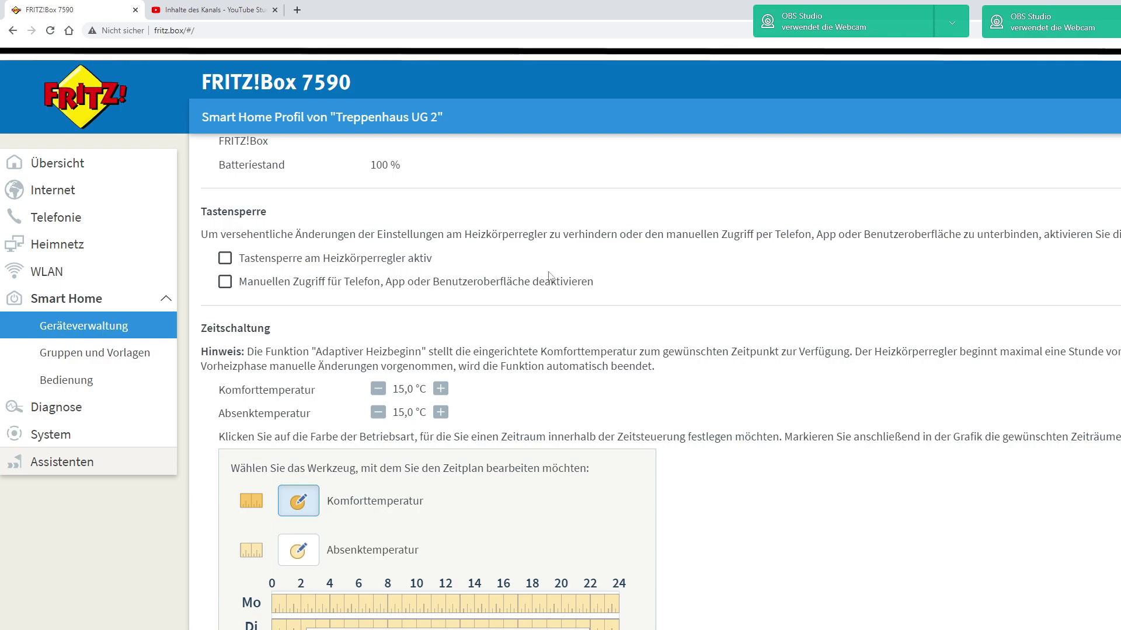
scroll(503, 370, "down", 3)
scroll(505, 372, "up", 1)
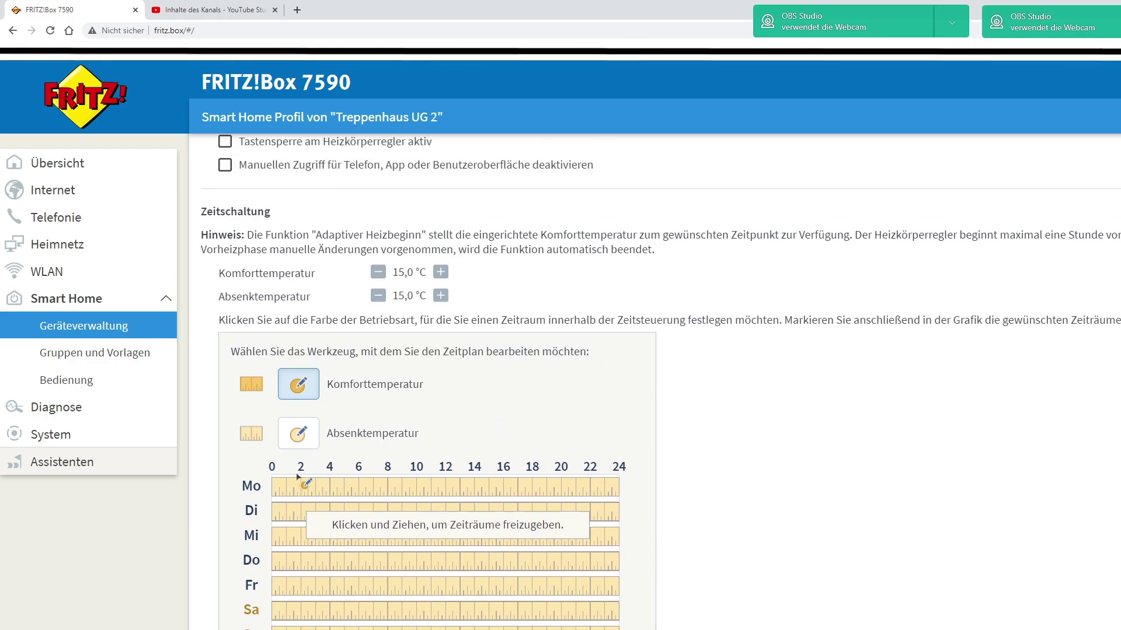
triple_click(440, 272)
triple_click(440, 272)
triple_click(441, 273)
double_click(441, 273)
triple_click(440, 272)
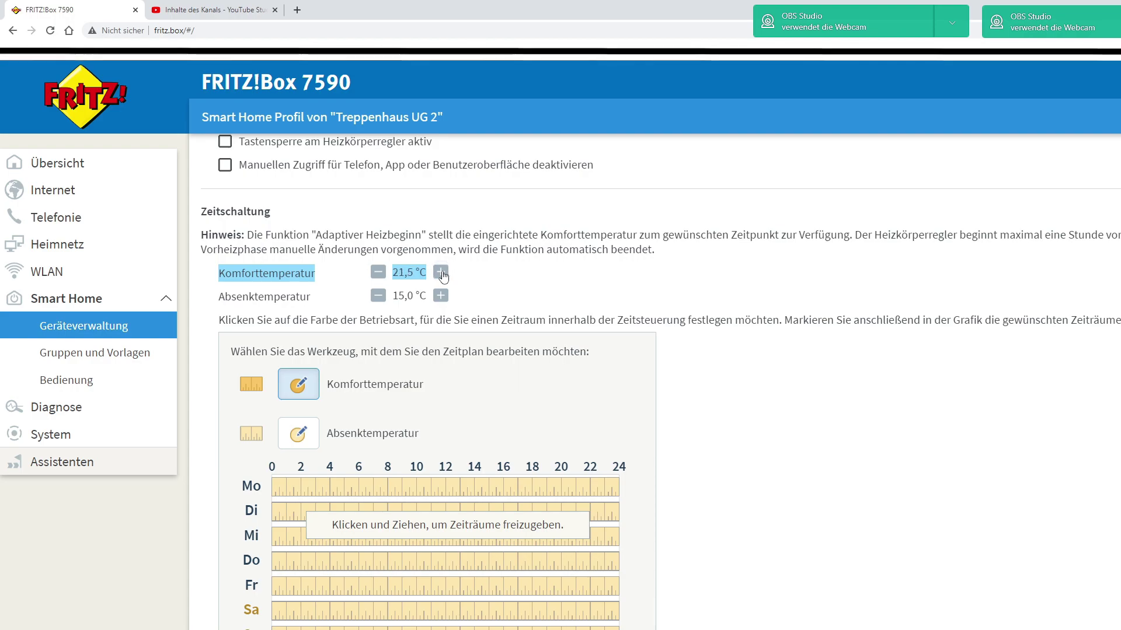
triple_click(441, 295)
double_click(441, 296)
left_click(441, 296)
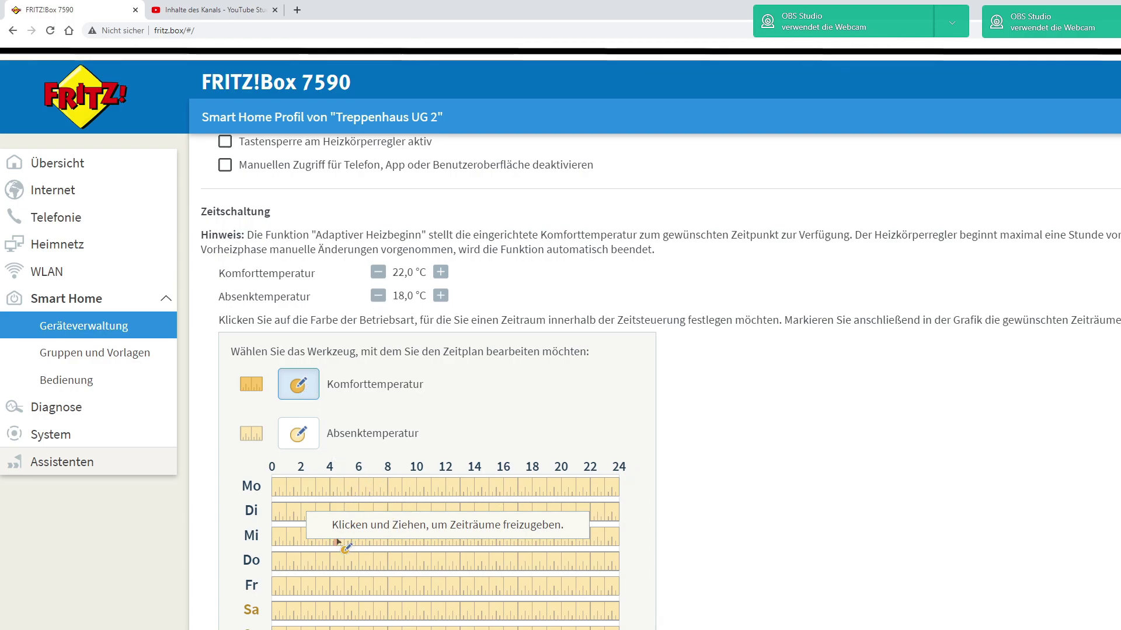
Schedule the comfort temperature for Monday to Friday from 5 to 8 and 16 to 22, and for Saturday and Sunday from 5 to 23.
left_click(298, 434)
left_click(298, 386)
left_click(349, 488)
left_click_drag(349, 488, 389, 593)
left_click_drag(505, 491, 589, 596)
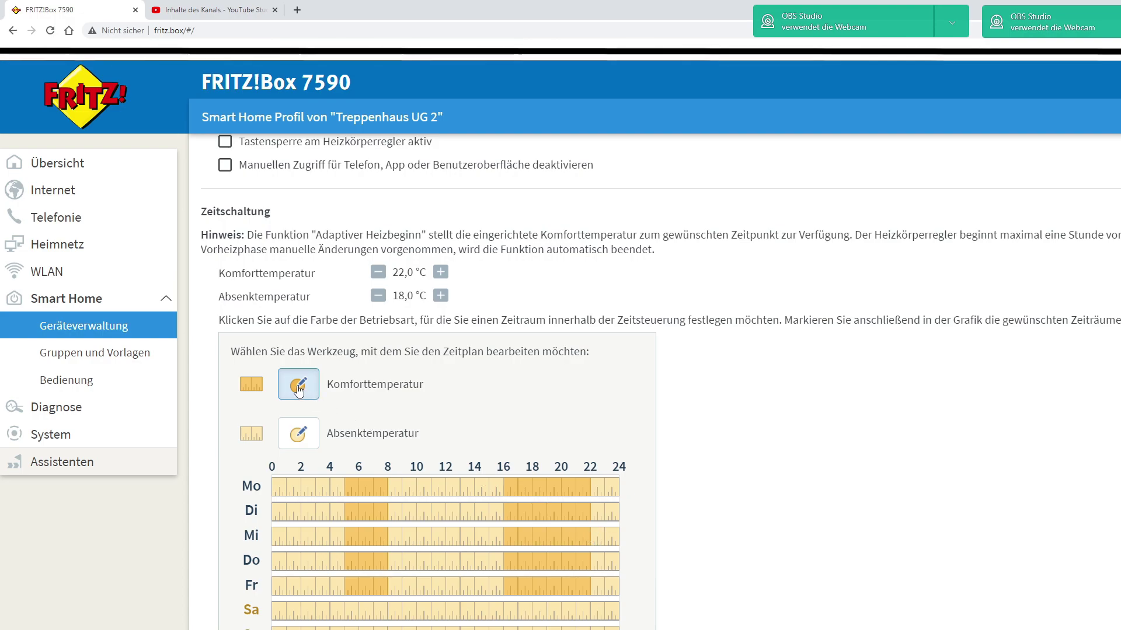
left_click_drag(346, 610, 604, 629)
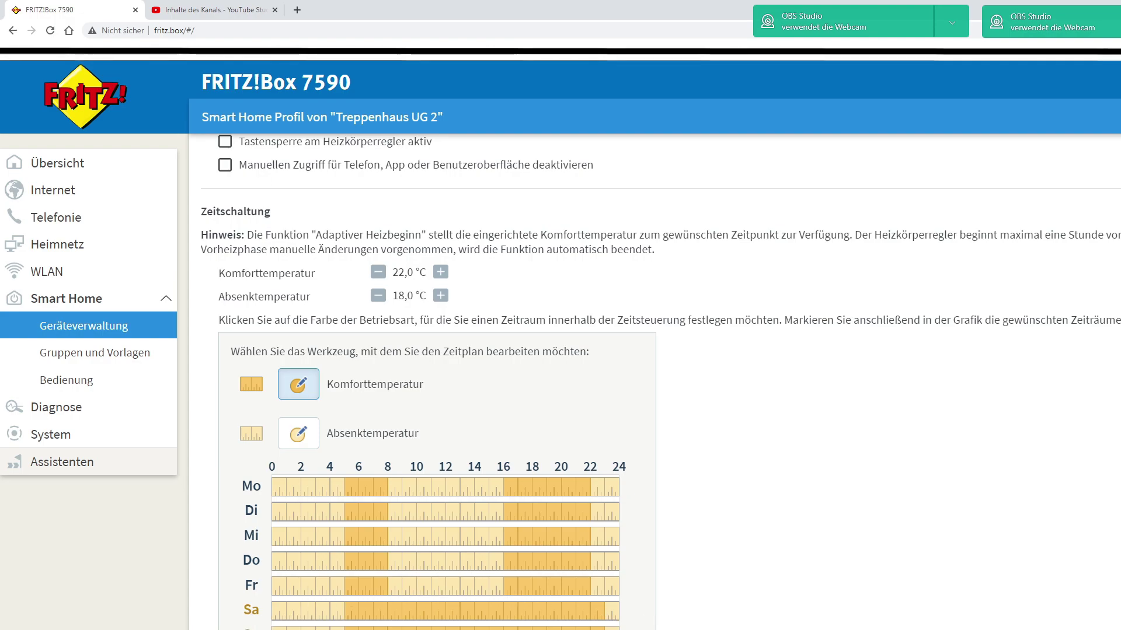
Review the controller's weekly schedule, holiday, heating-off, window-open detection and temperature offset settings.
scroll(746, 484, "down", 3)
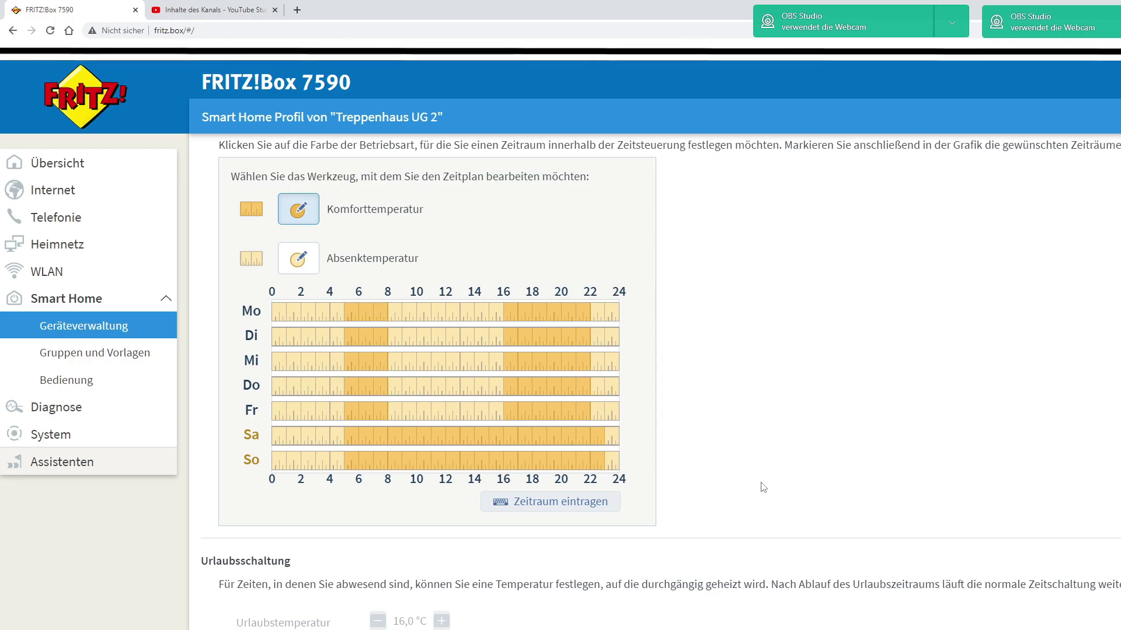
scroll(574, 528, "down", 3)
scroll(577, 513, "down", 3)
scroll(593, 453, "up", 2)
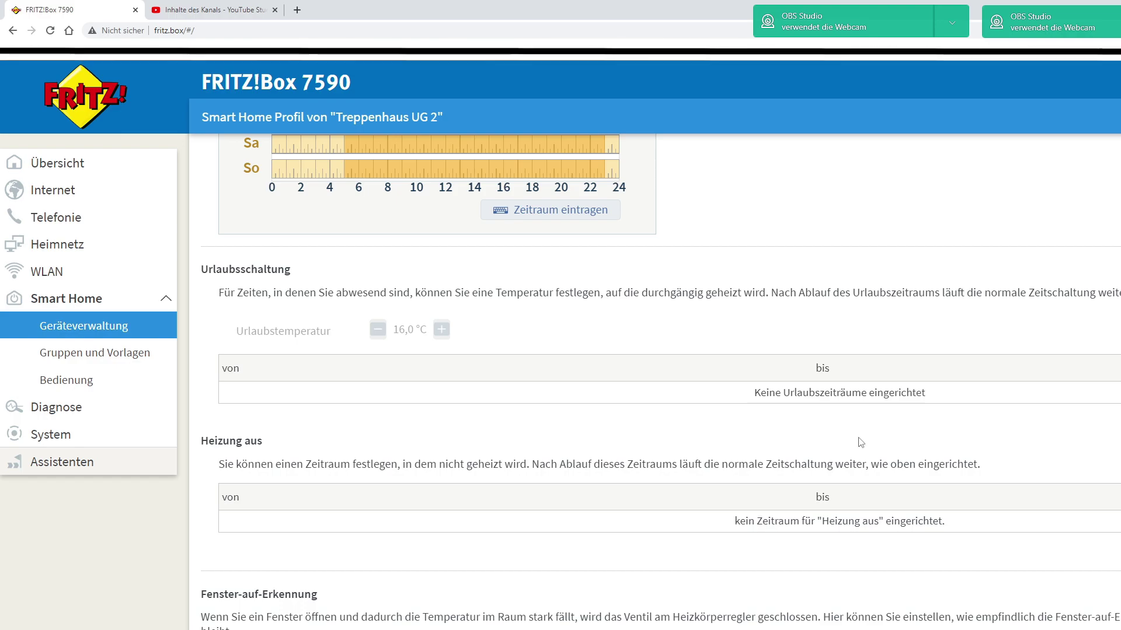
scroll(860, 444, "down", 1)
scroll(861, 444, "up", 1)
scroll(662, 586, "down", 4)
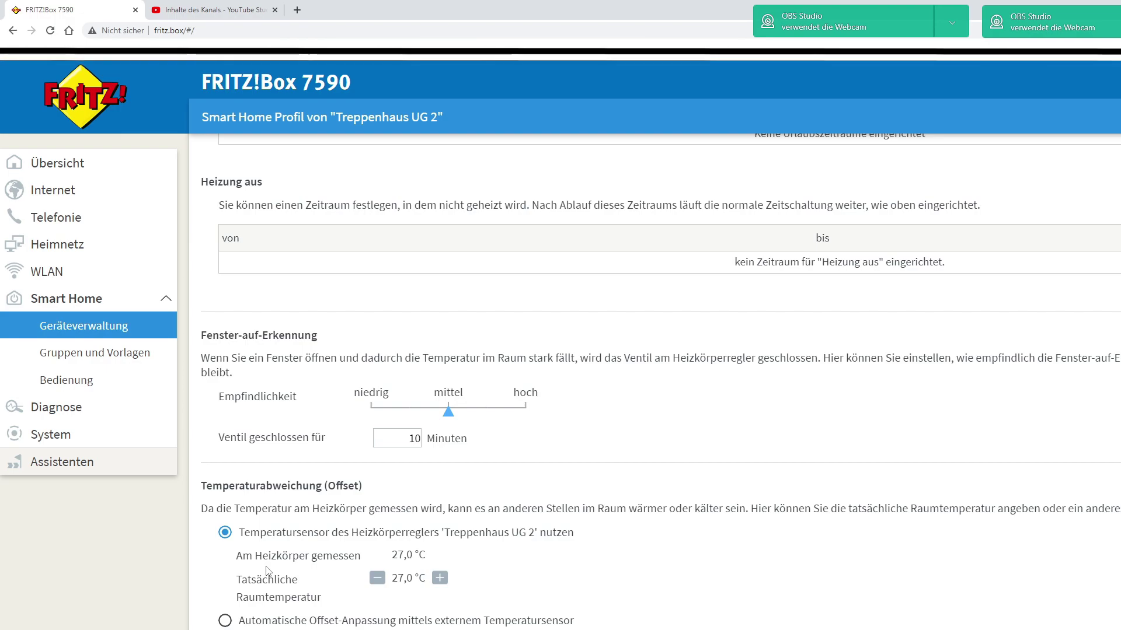
left_click_drag(244, 532, 479, 597)
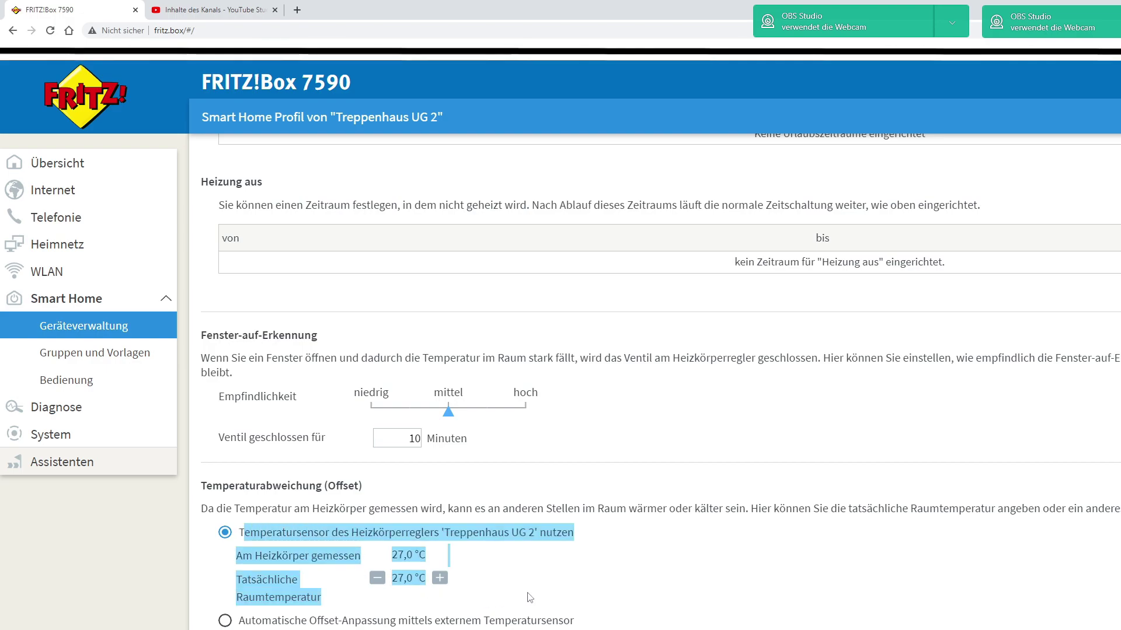
left_click(547, 591)
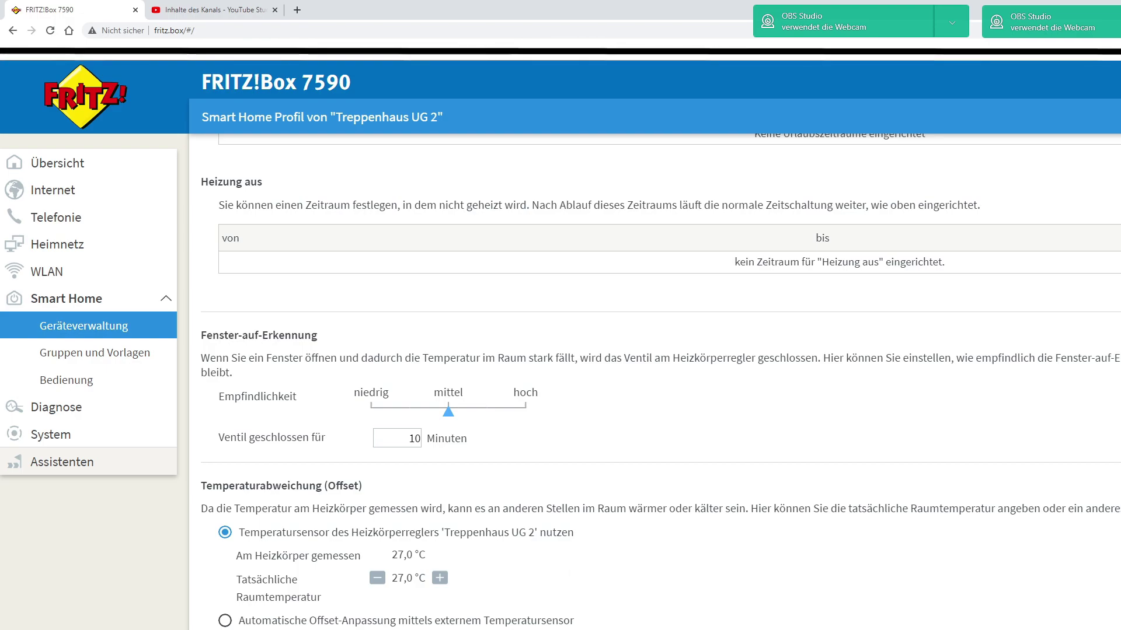
Apply the changed radiator controller settings and acknowledge the notice about their transfer.
scroll(660, 383, "up", 2)
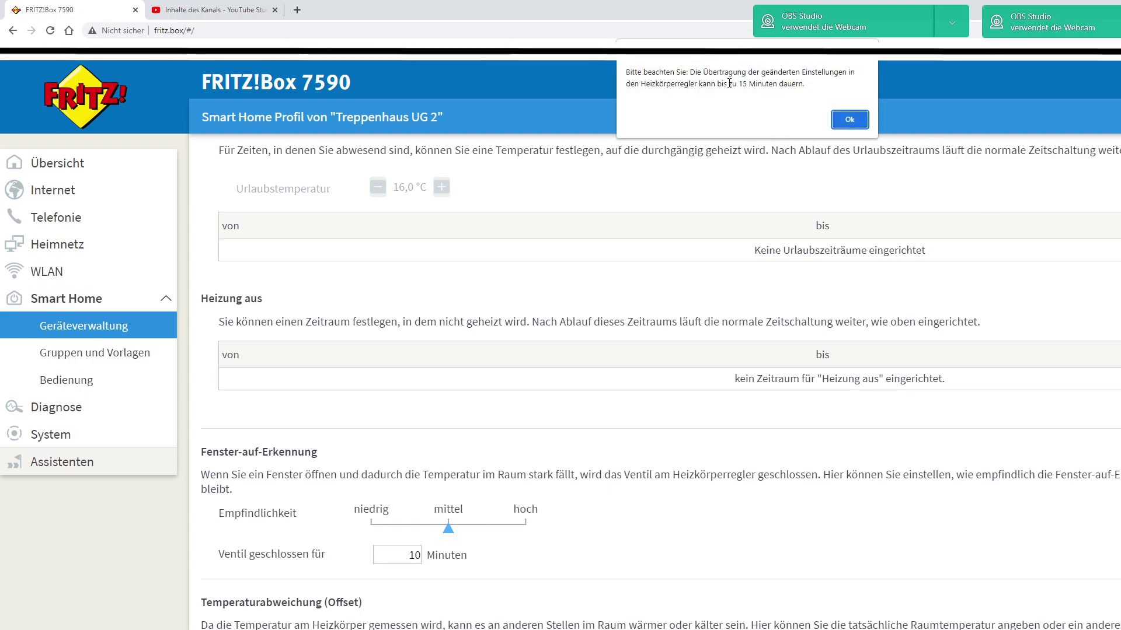
left_click_drag(641, 75, 813, 103)
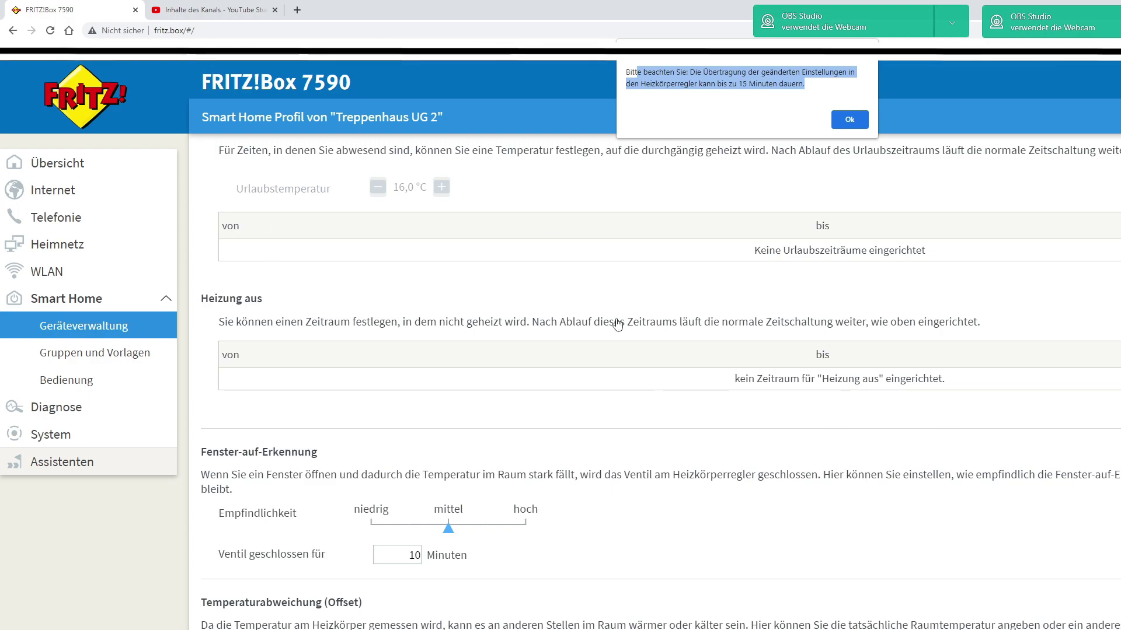
left_click(850, 120)
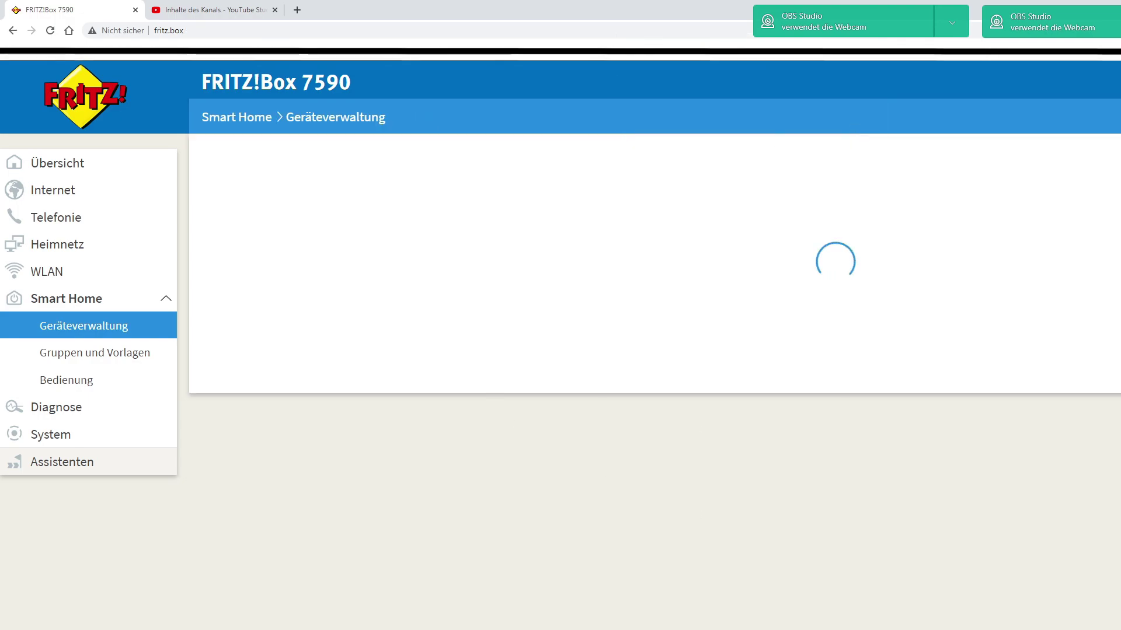
Find the Treppenhaus UG 2 radiator controller in the device list and check its status.
scroll(958, 619, "down", 6)
scroll(928, 620, "up", 6)
scroll(526, 607, "down", 6)
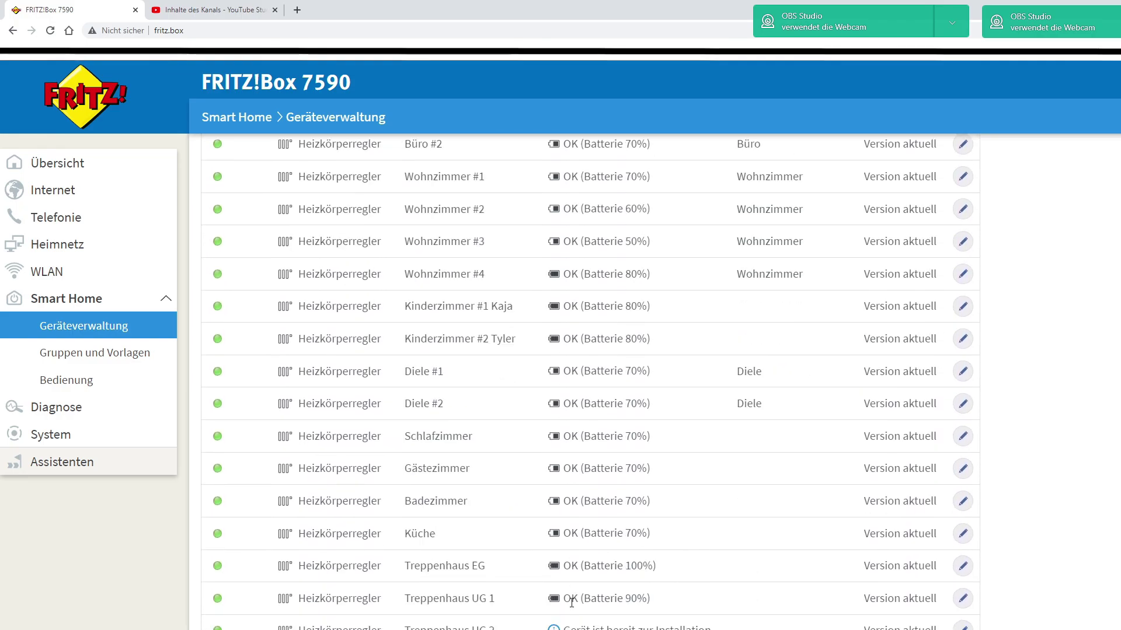
scroll(324, 562, "down", 1)
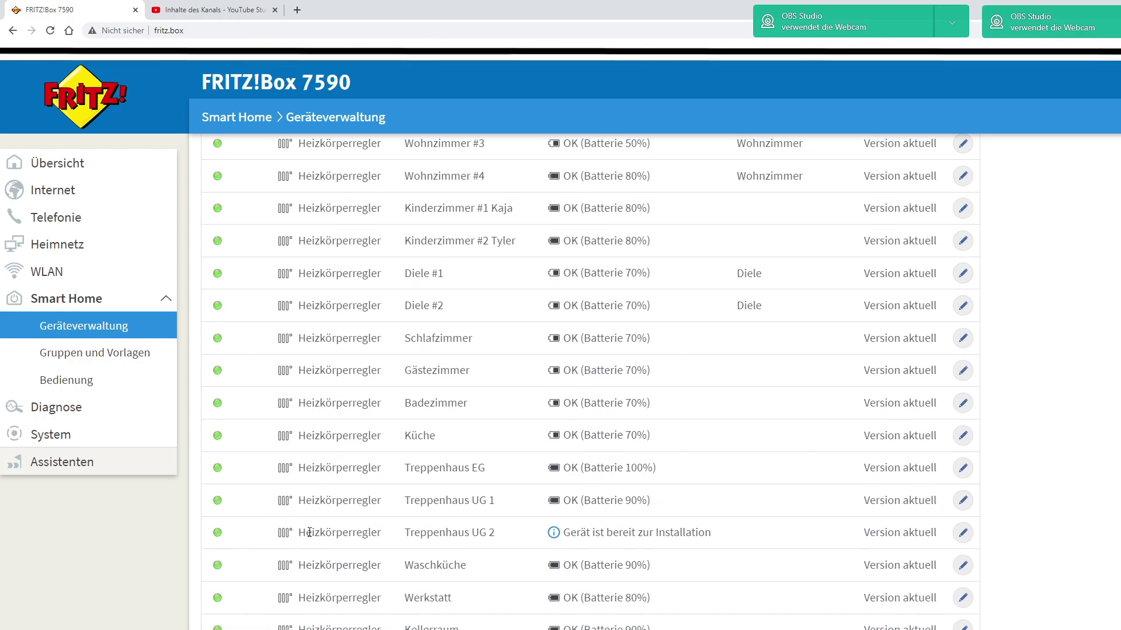
left_click_drag(302, 532, 1114, 548)
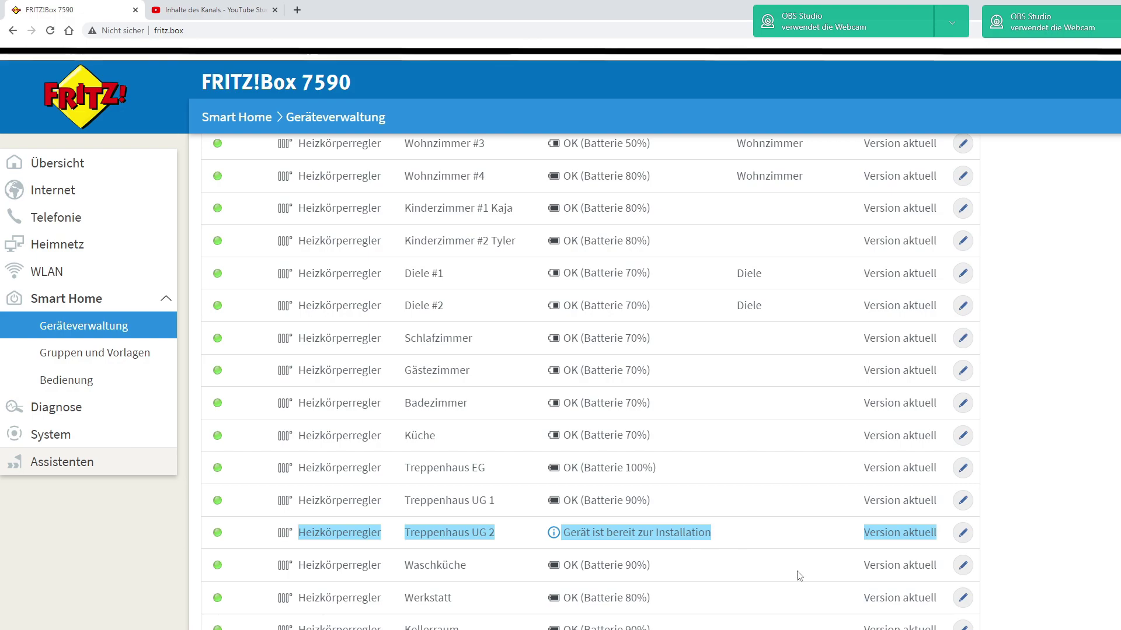
left_click(670, 547)
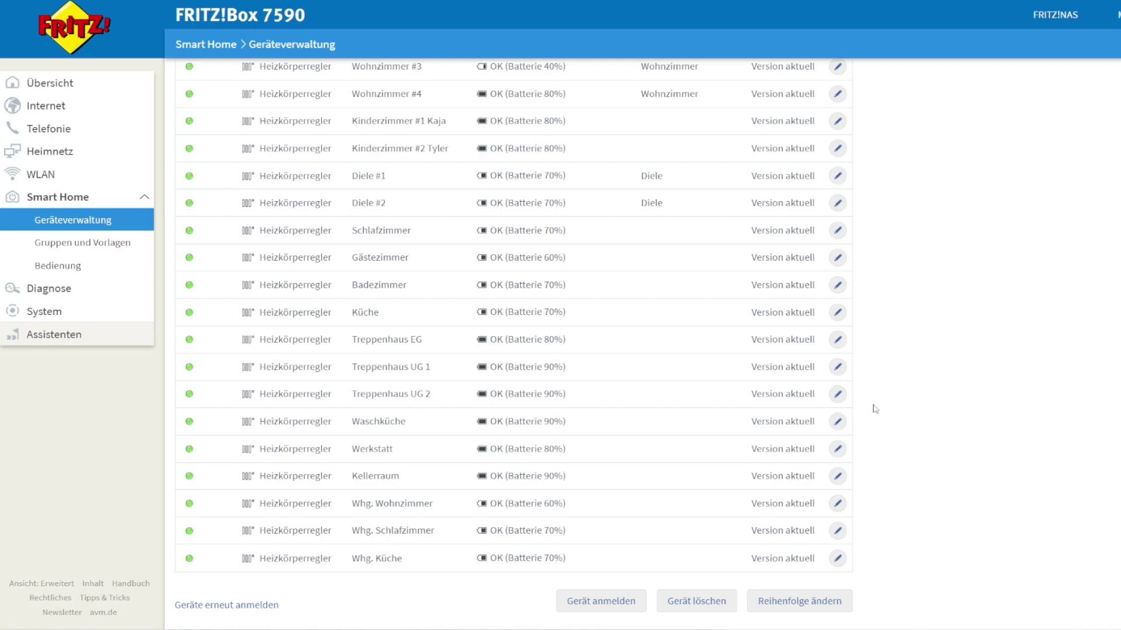
Open the Treppenhaus UG 2 device profile and view its temperature history.
left_click(837, 394)
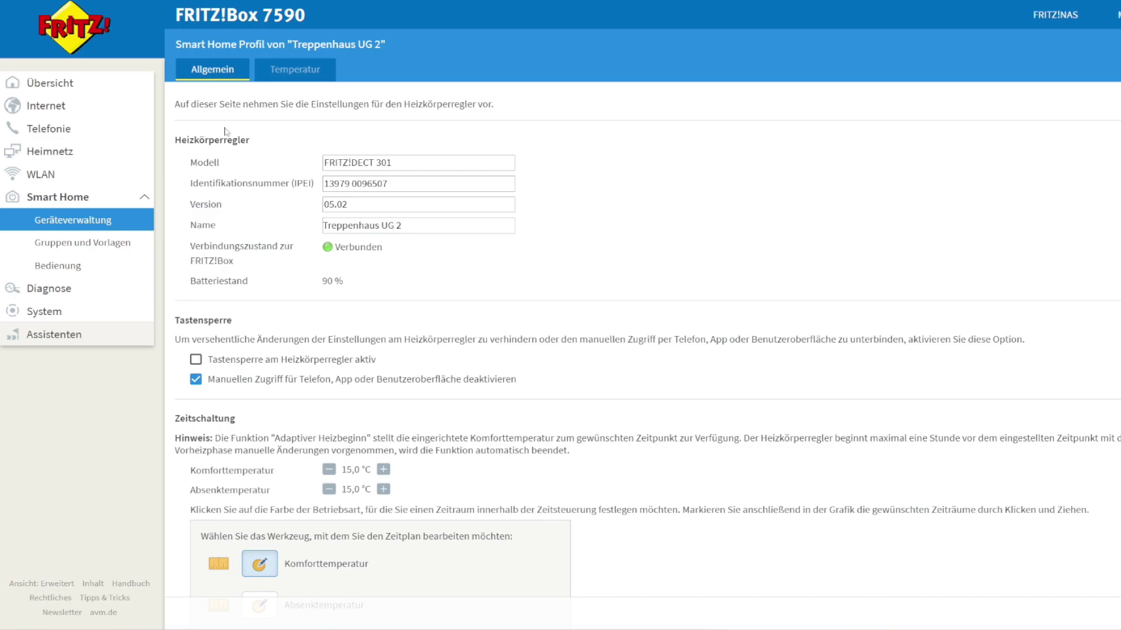
left_click(281, 74)
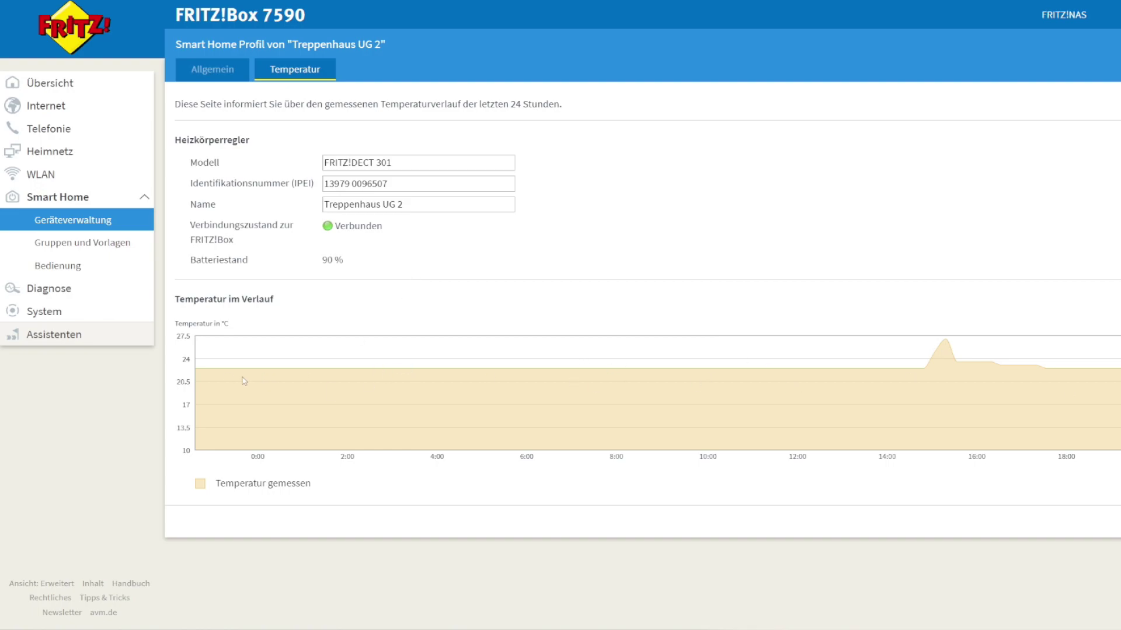
Review the Büro, Wohnzimmer and Diele groups on the smart home groups and templates page.
left_click(85, 244)
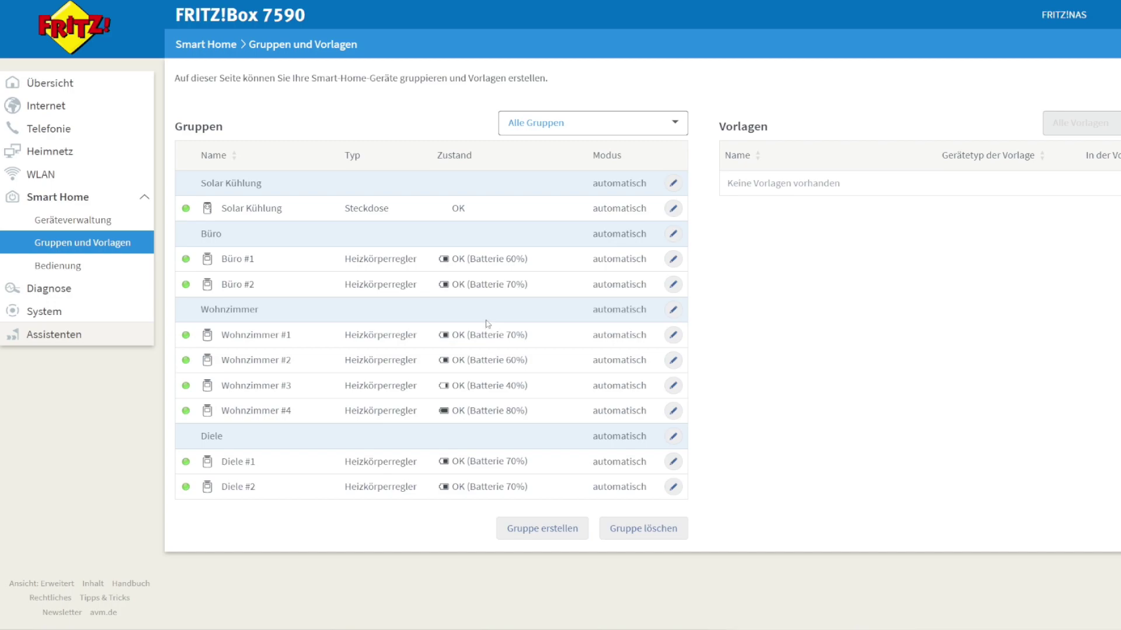
double_click(204, 233)
double_click(216, 309)
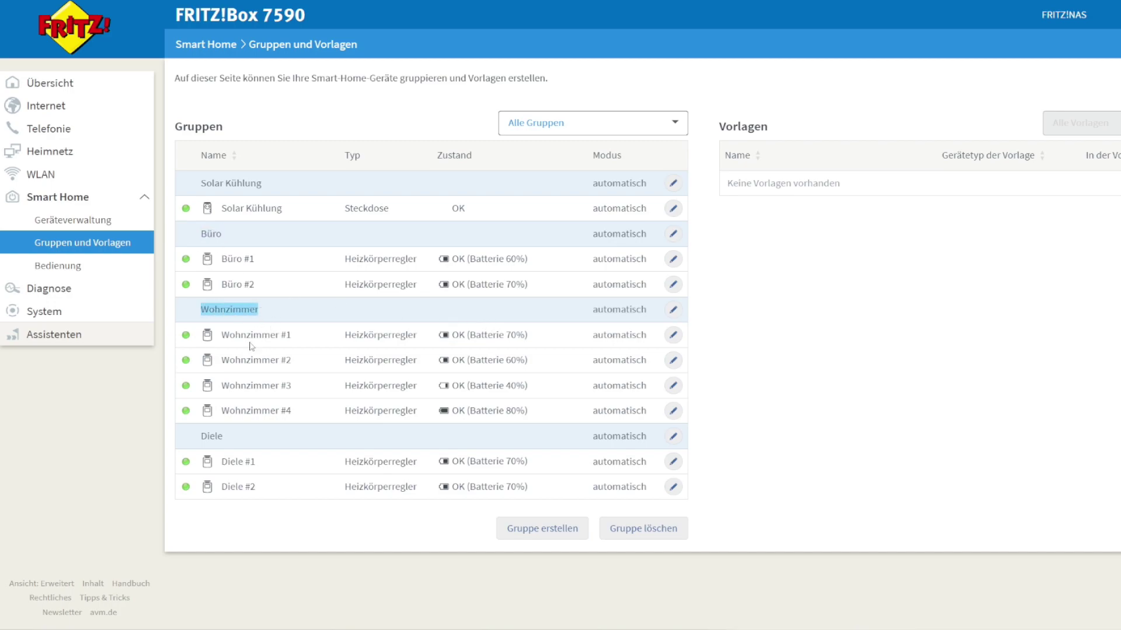
double_click(211, 436)
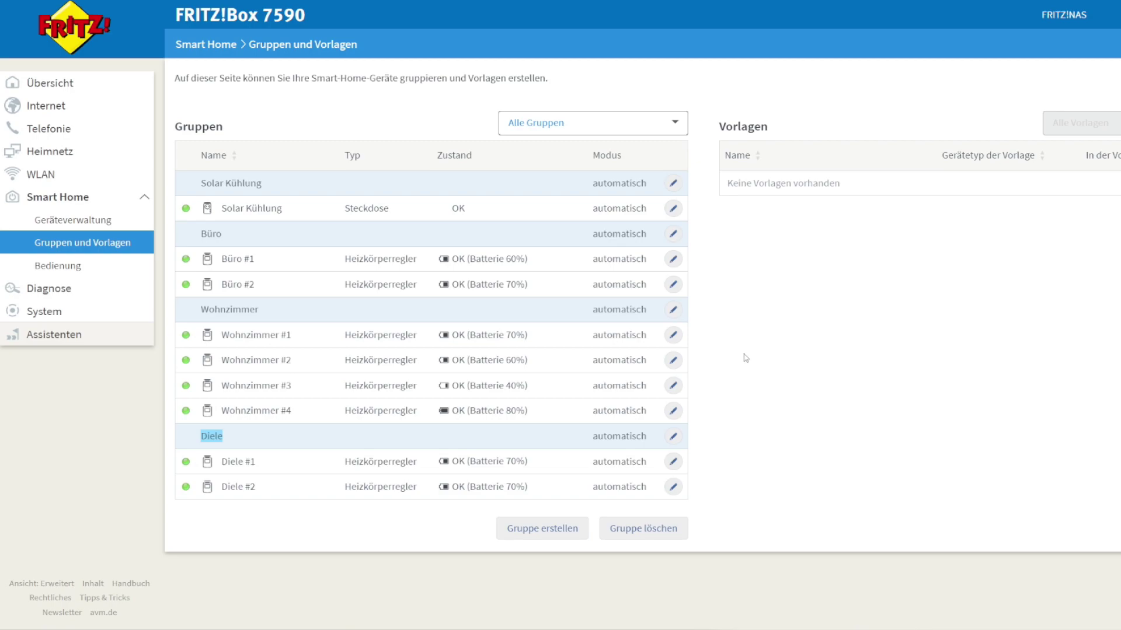
Look through the devices and filter options on the smart home operation page, and return to the groups and templates overview.
left_click(70, 266)
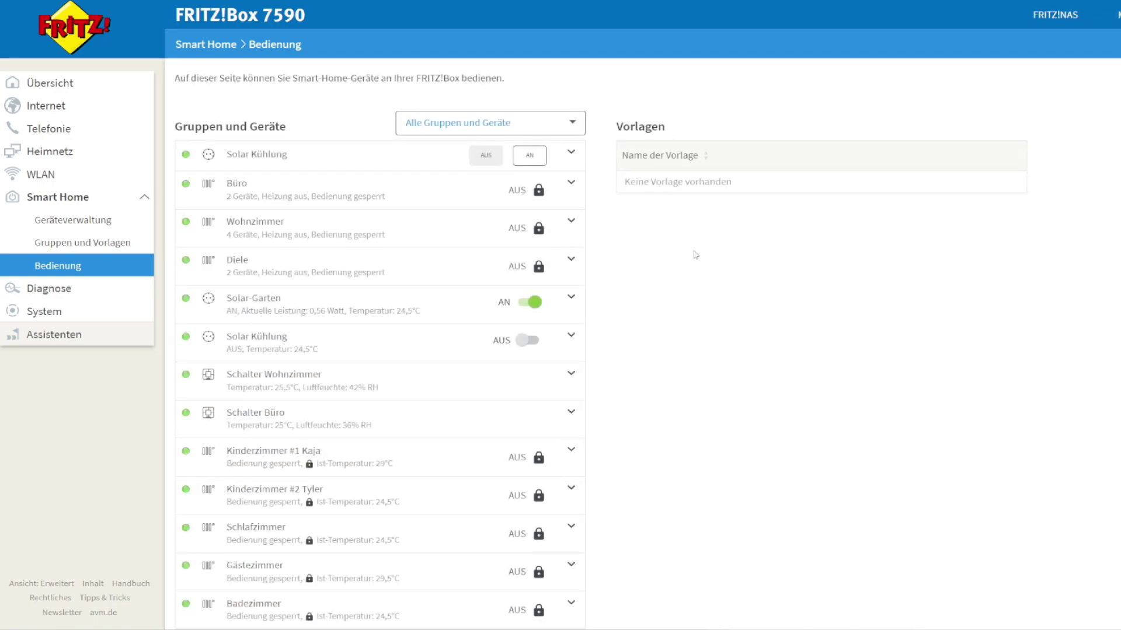
scroll(696, 255, "down", 7)
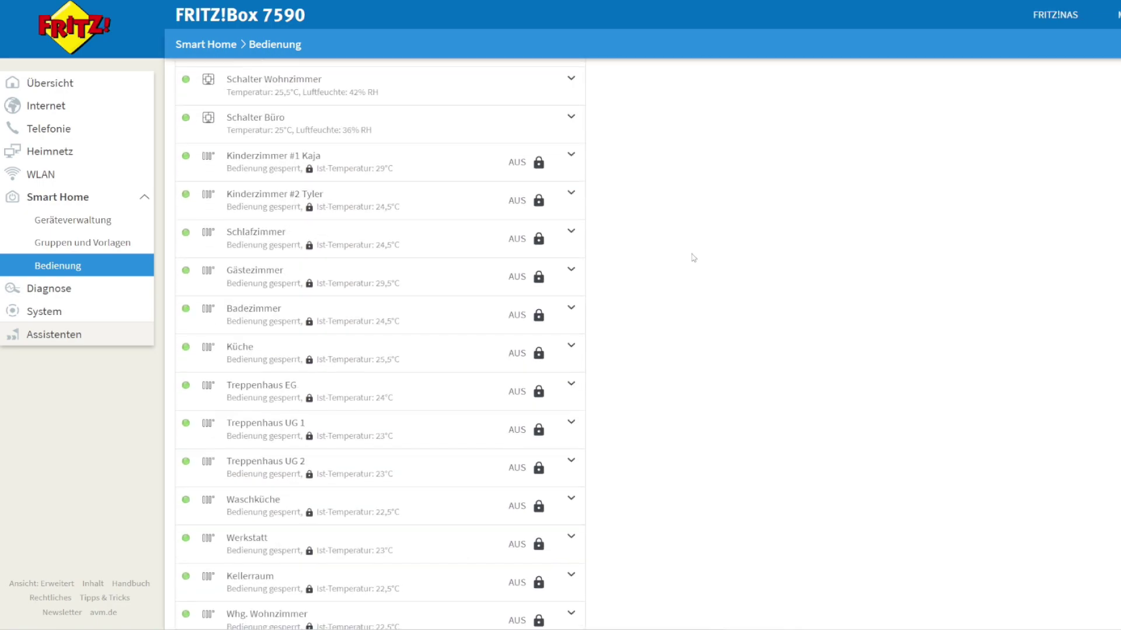
scroll(632, 287, "up", 7)
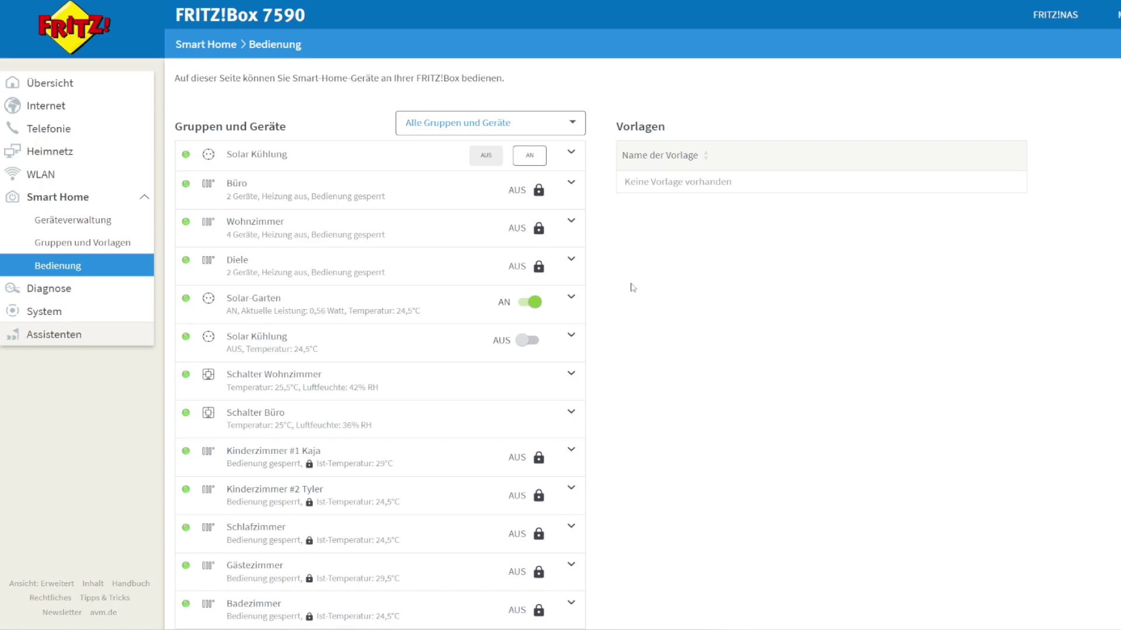
left_click(557, 119)
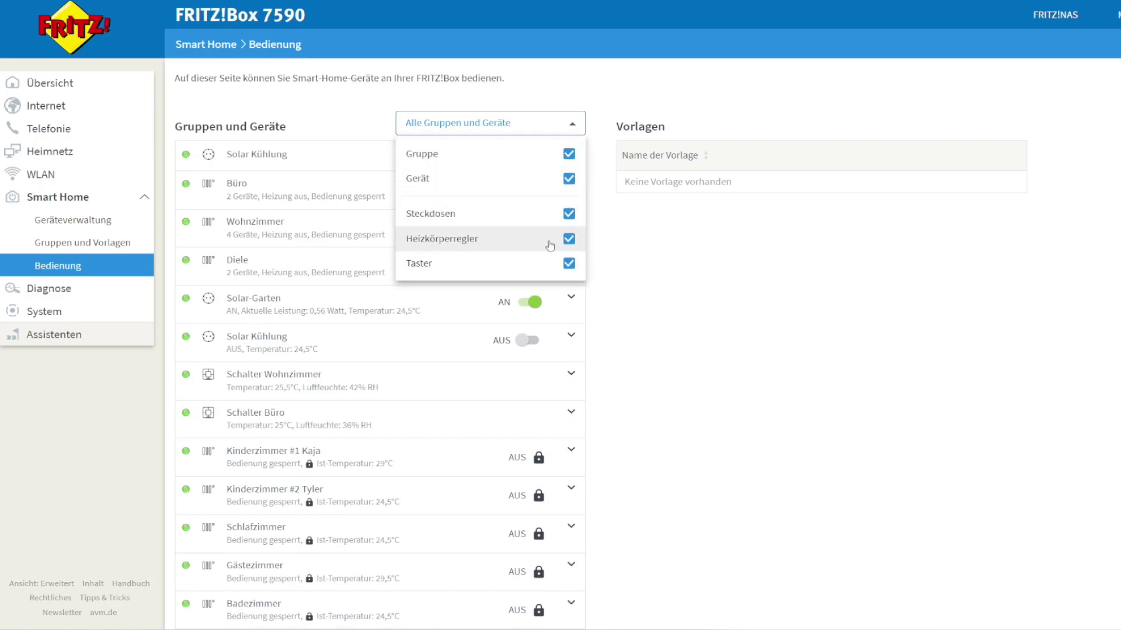
left_click(625, 247)
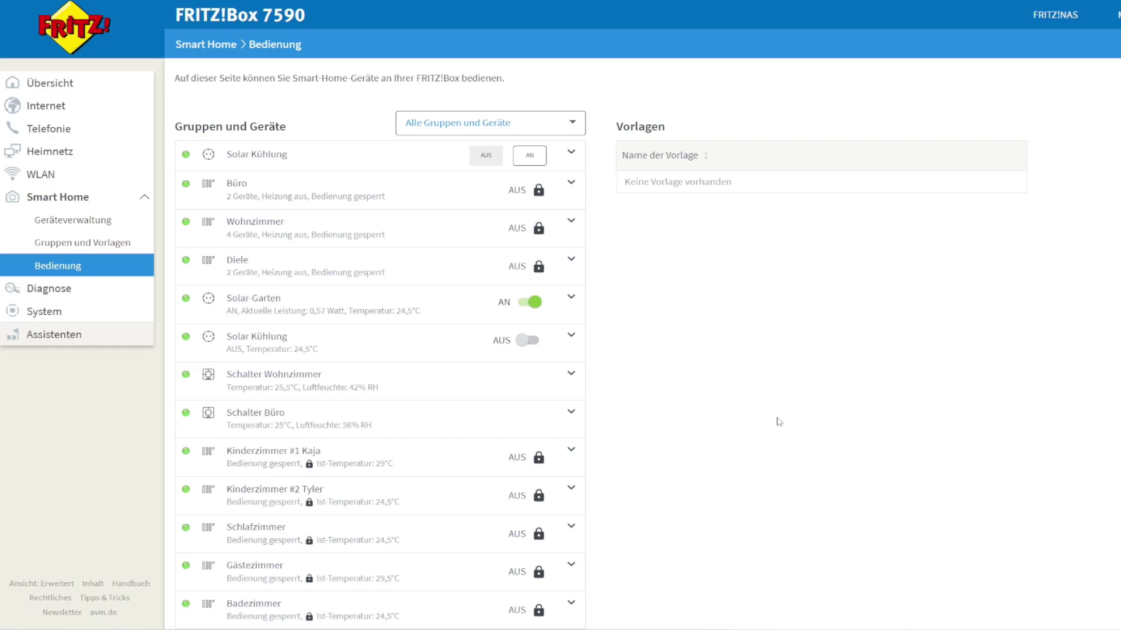
left_click(53, 244)
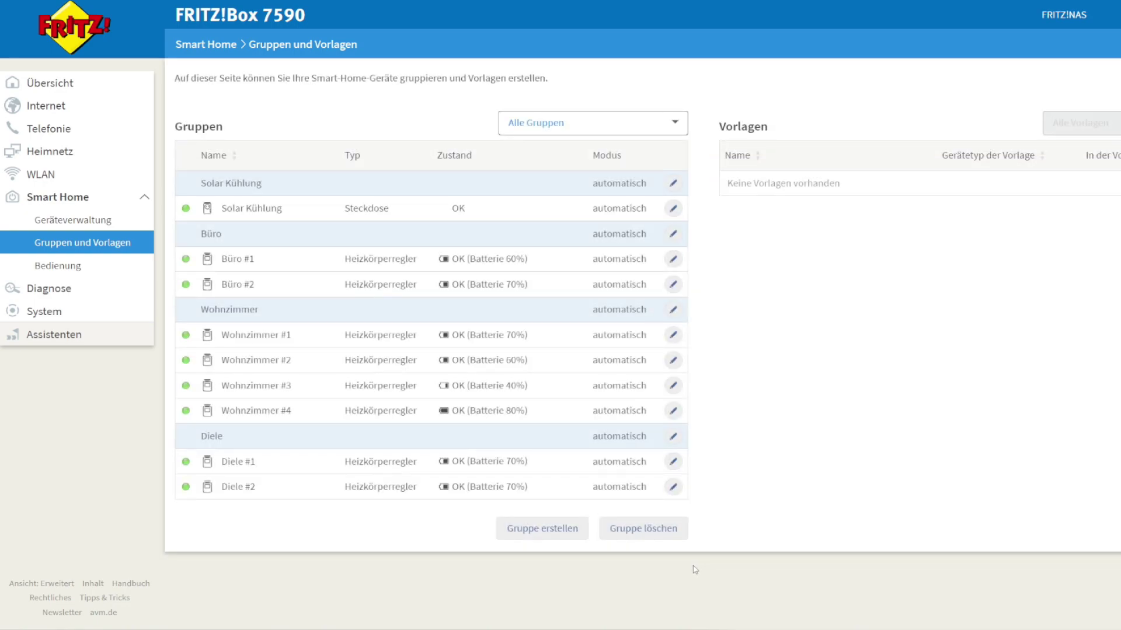
mouse_move(669, 628)
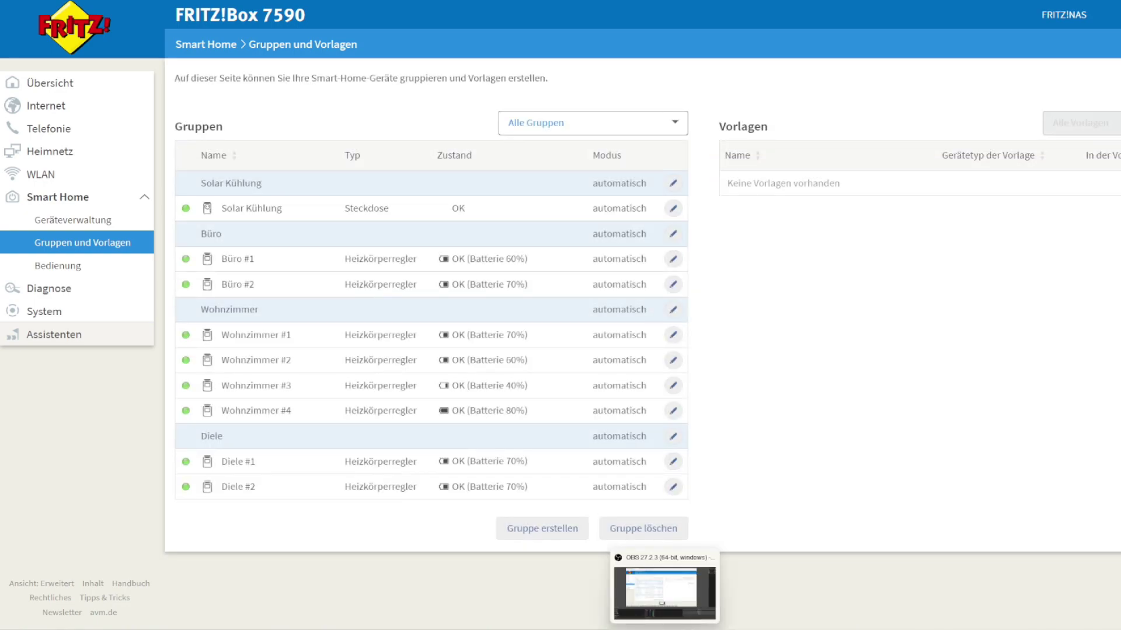